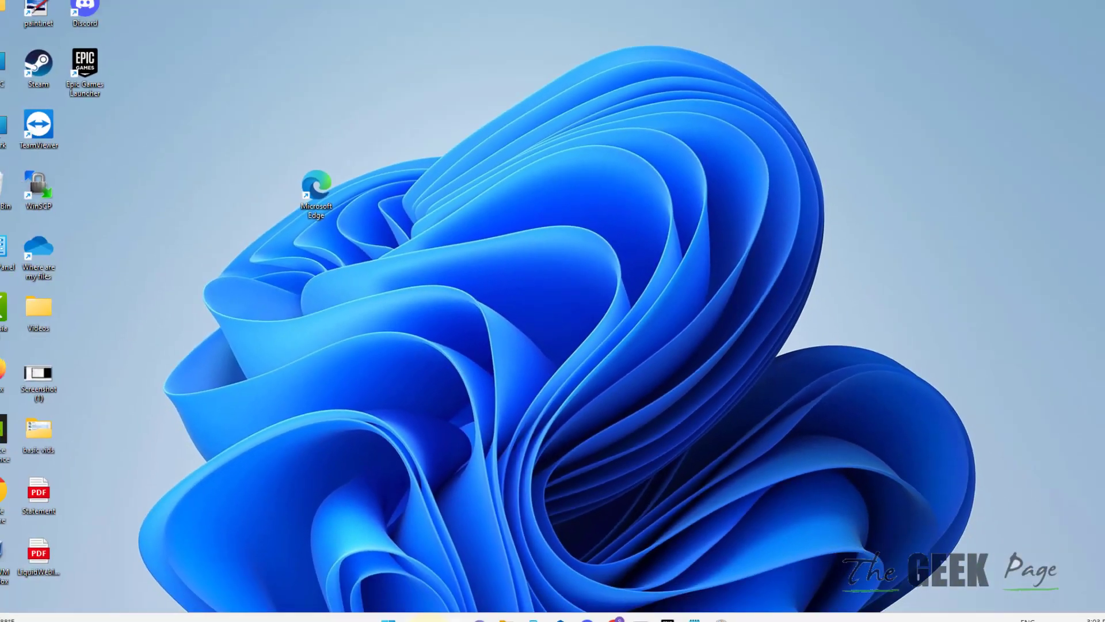
Search Windows for 'resmon' and launch Resource Monitor from the resmon result.
key("super")
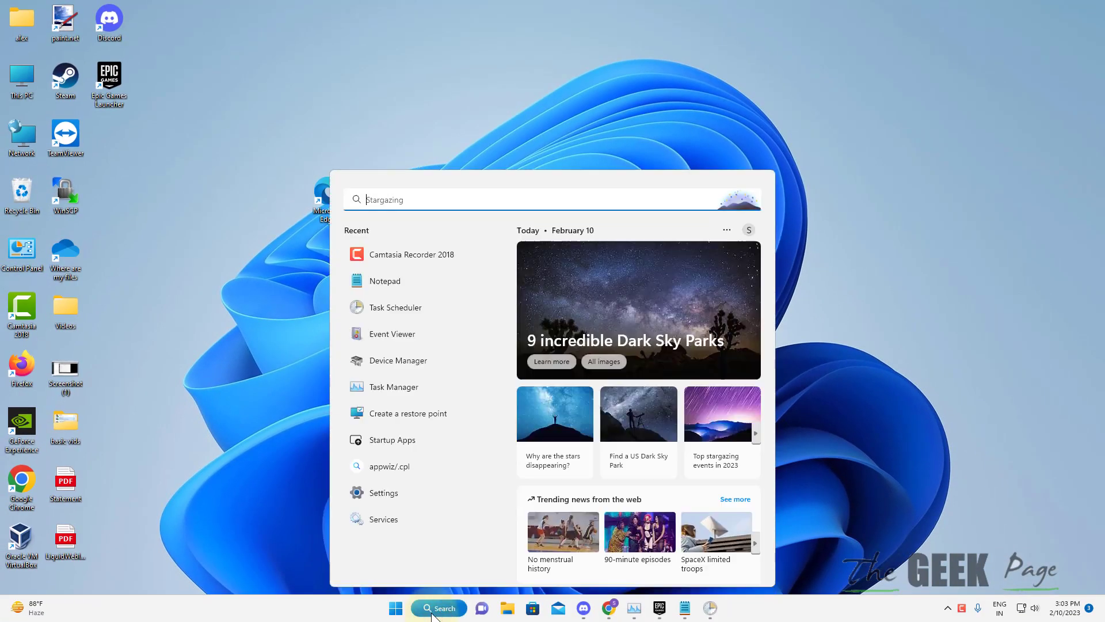
type("re")
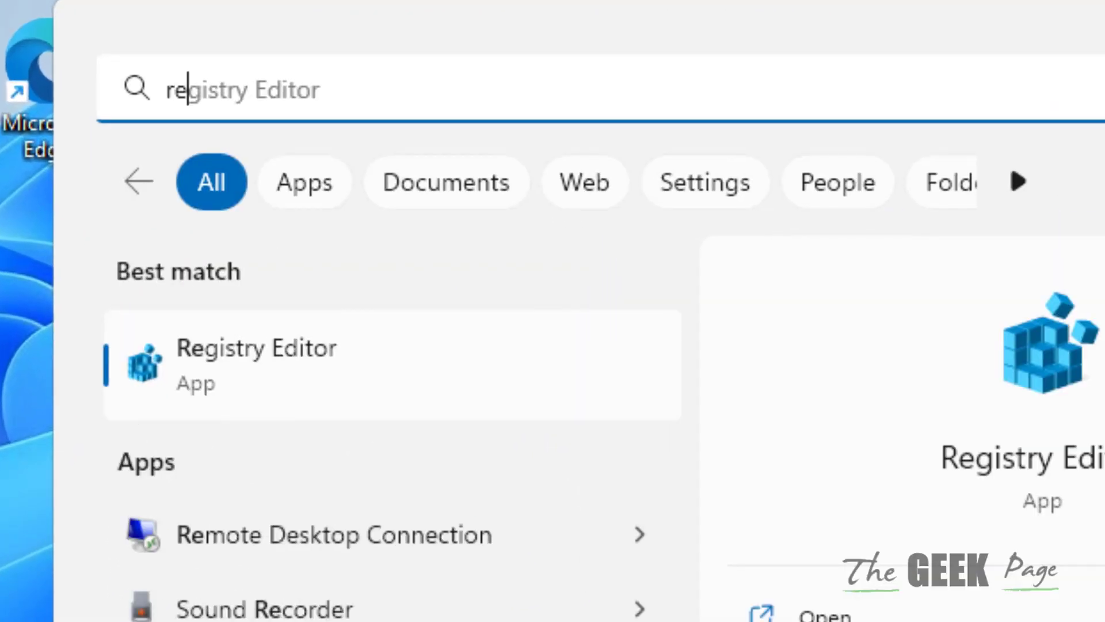
type("s")
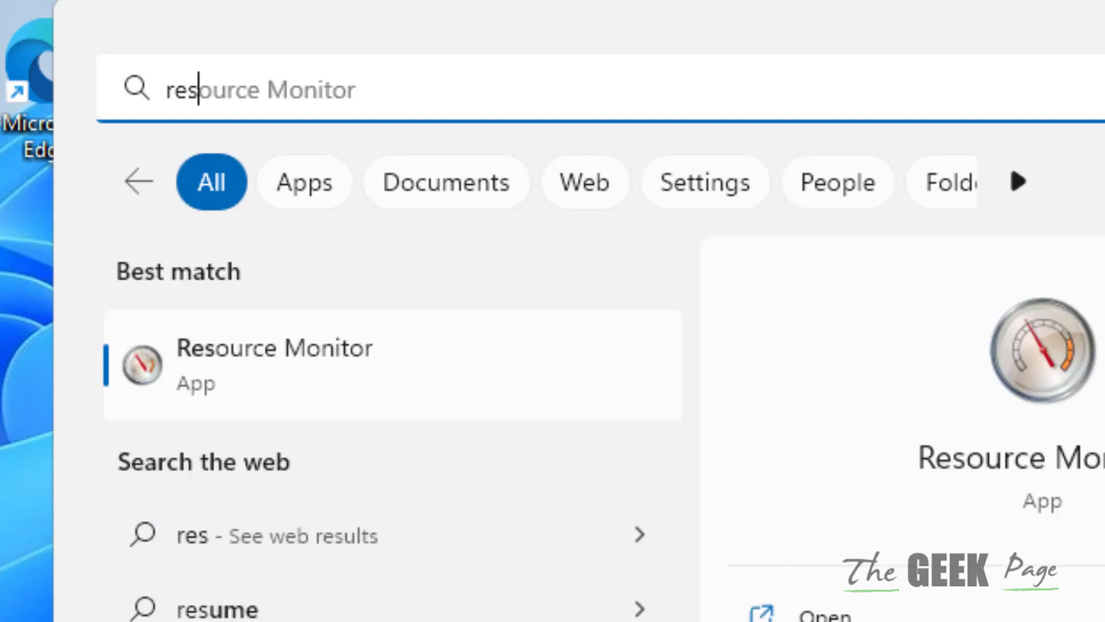
type("mon")
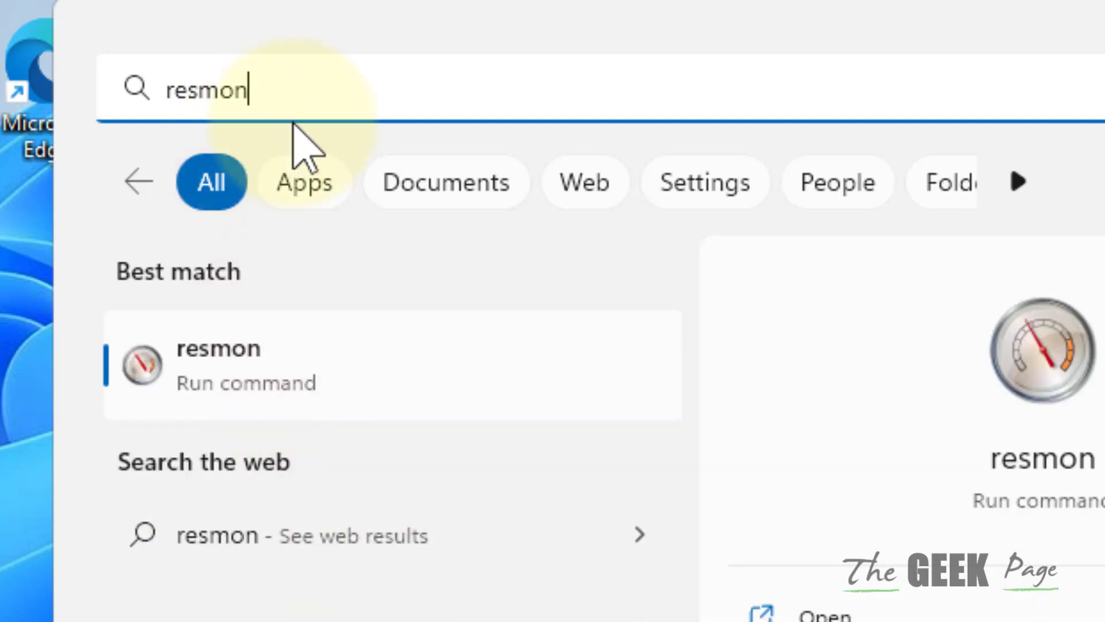
double_click(296, 116)
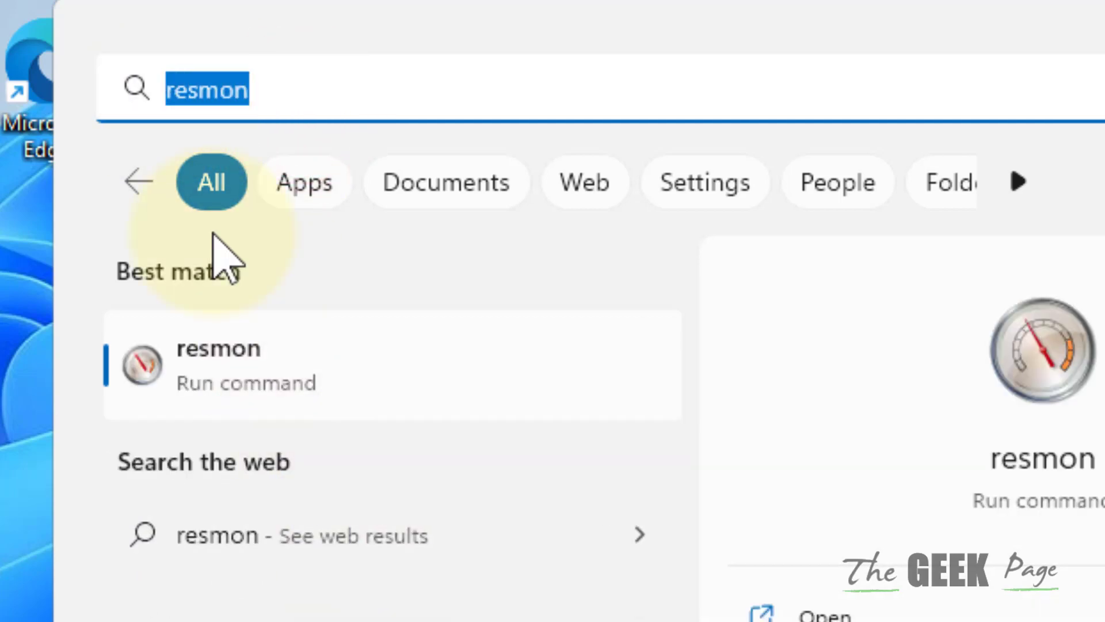
left_click(237, 395)
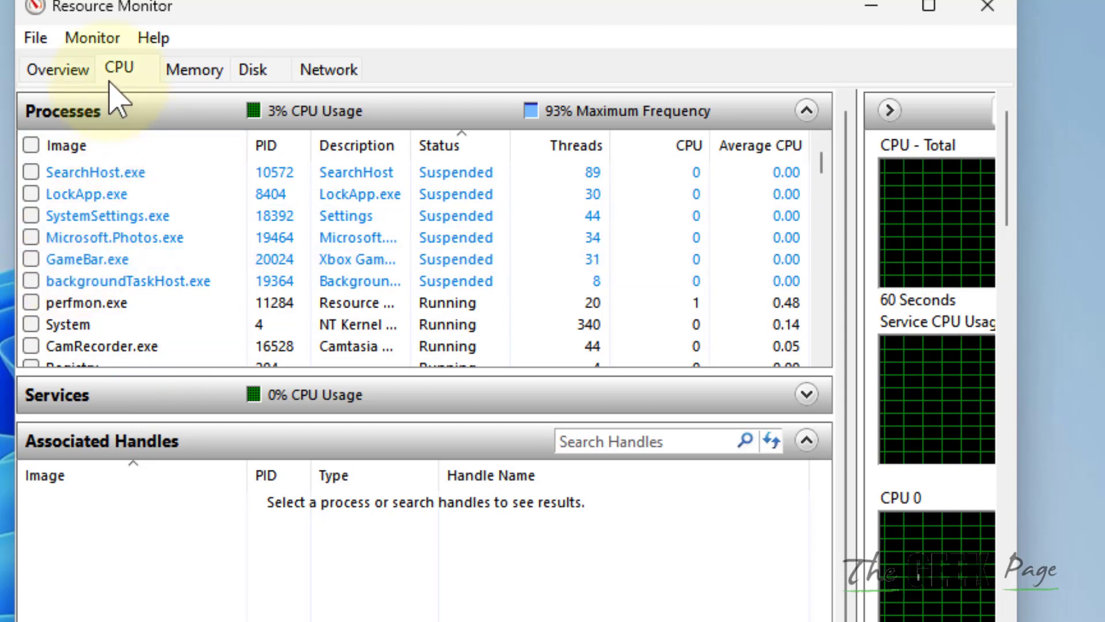
Locate sppsvc.exe in the CPU tab's process list, suspend it, and close Resource Monitor.
left_click(79, 282)
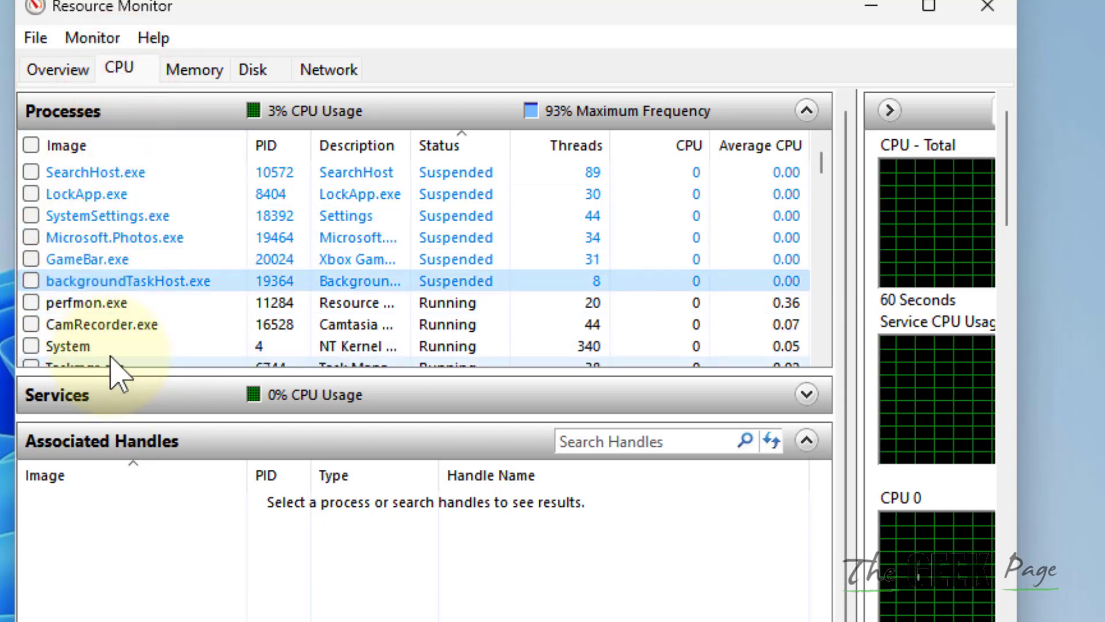
key("s")
key("s")
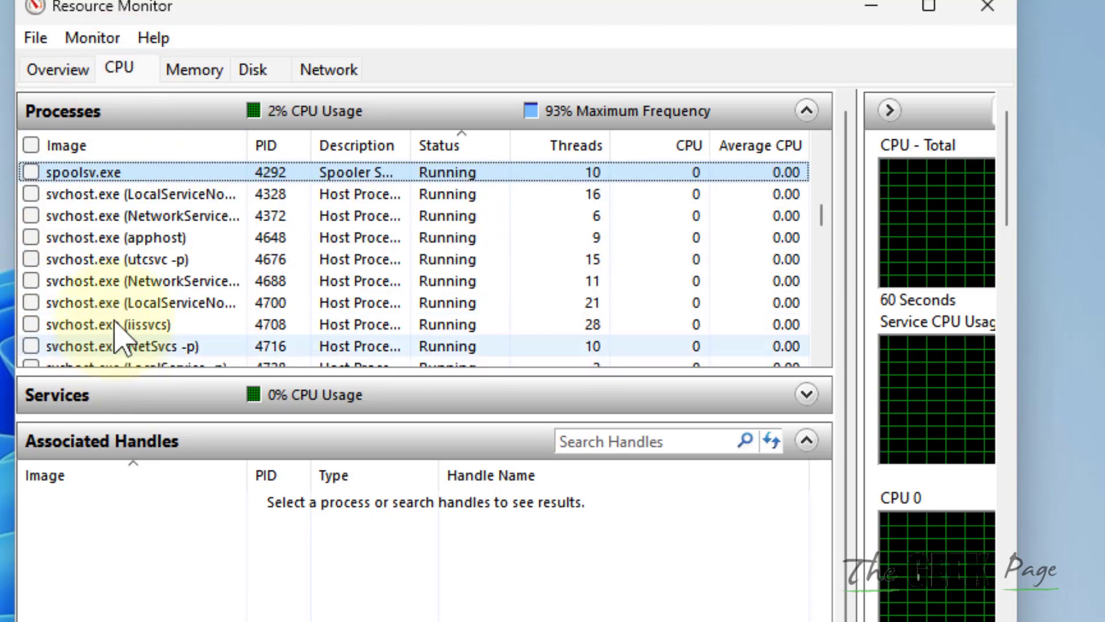
left_click(111, 299)
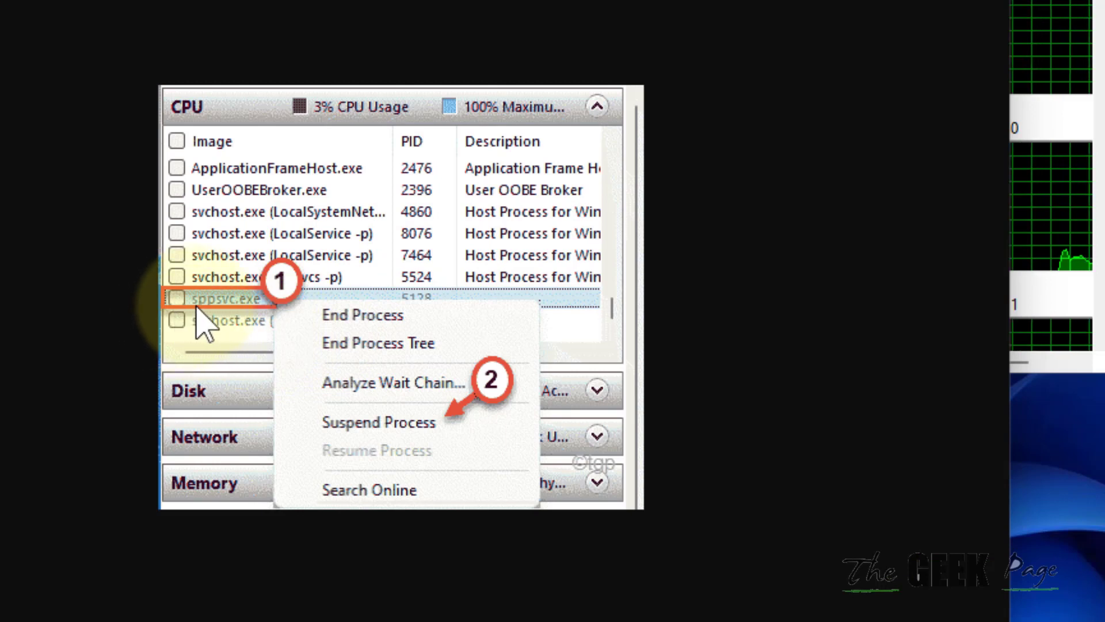
right_click(246, 315)
key("Escape")
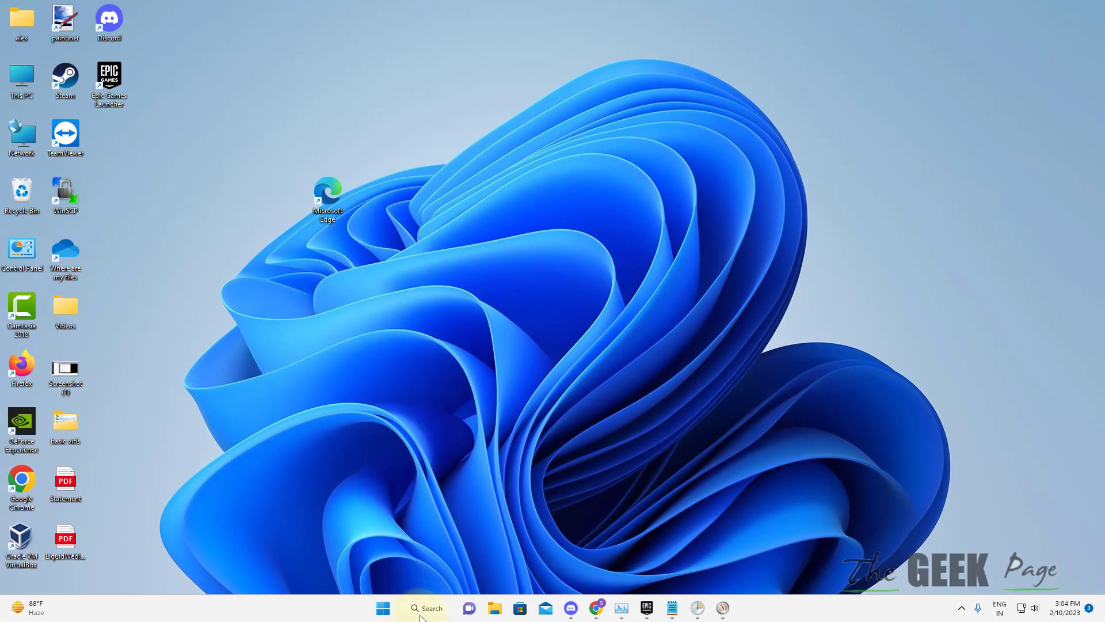
Search Windows for 'task scheduler' and launch Task Scheduler from the results.
left_click(421, 613)
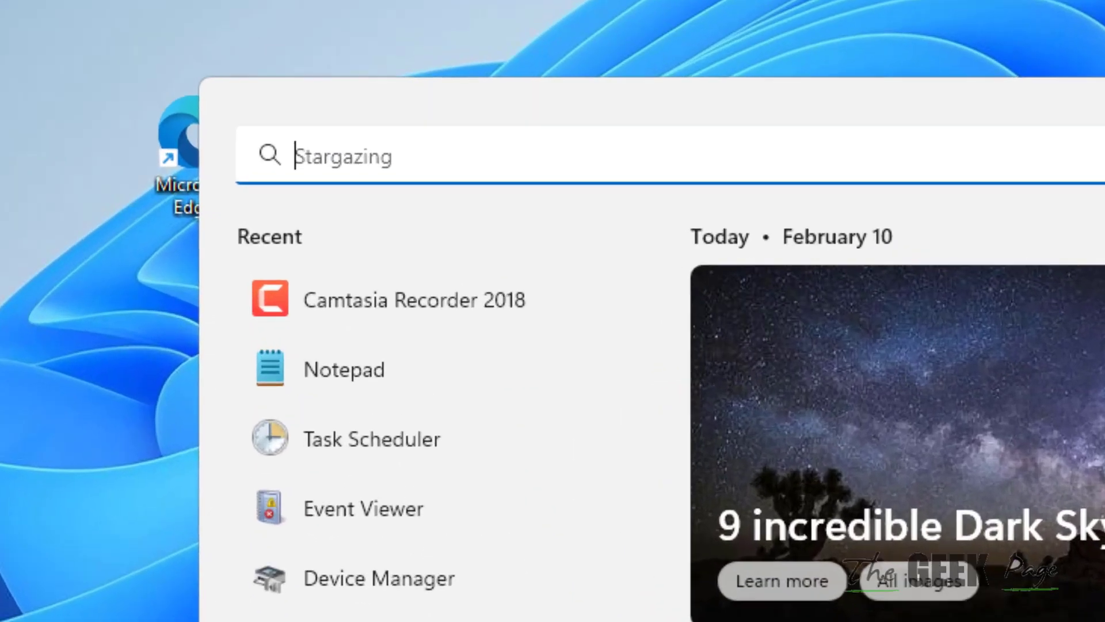
type("task ")
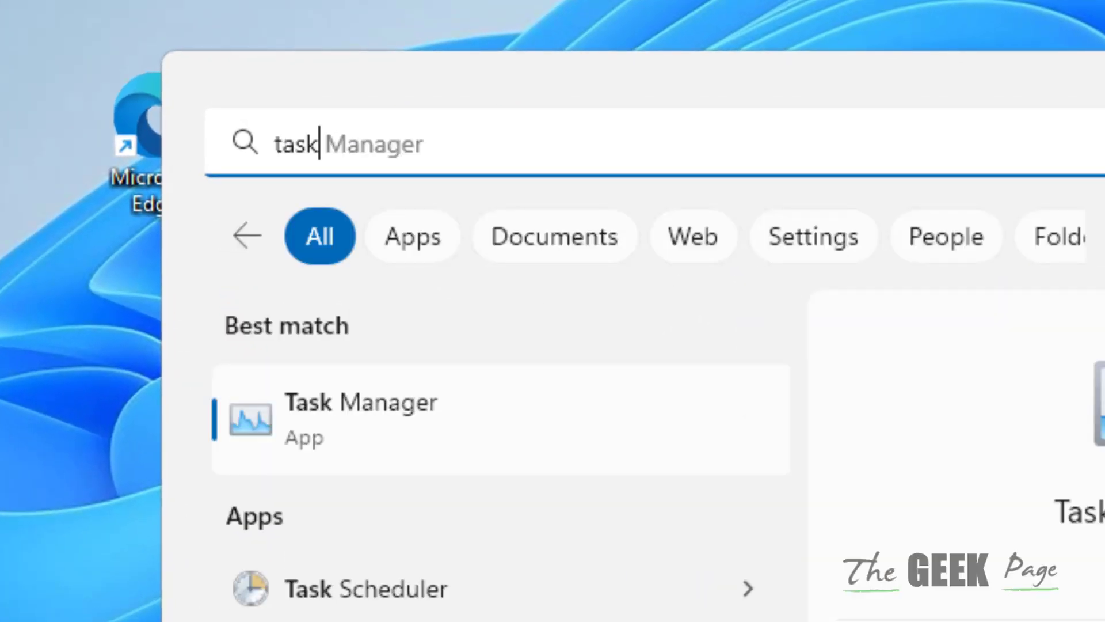
type("sche")
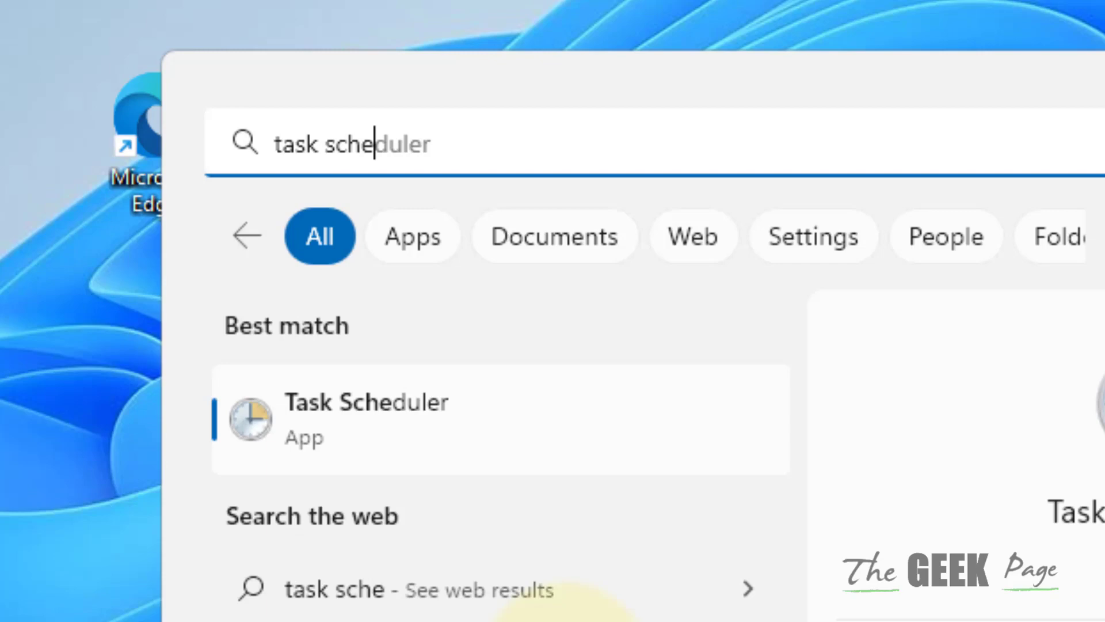
type("duler")
left_click(390, 436)
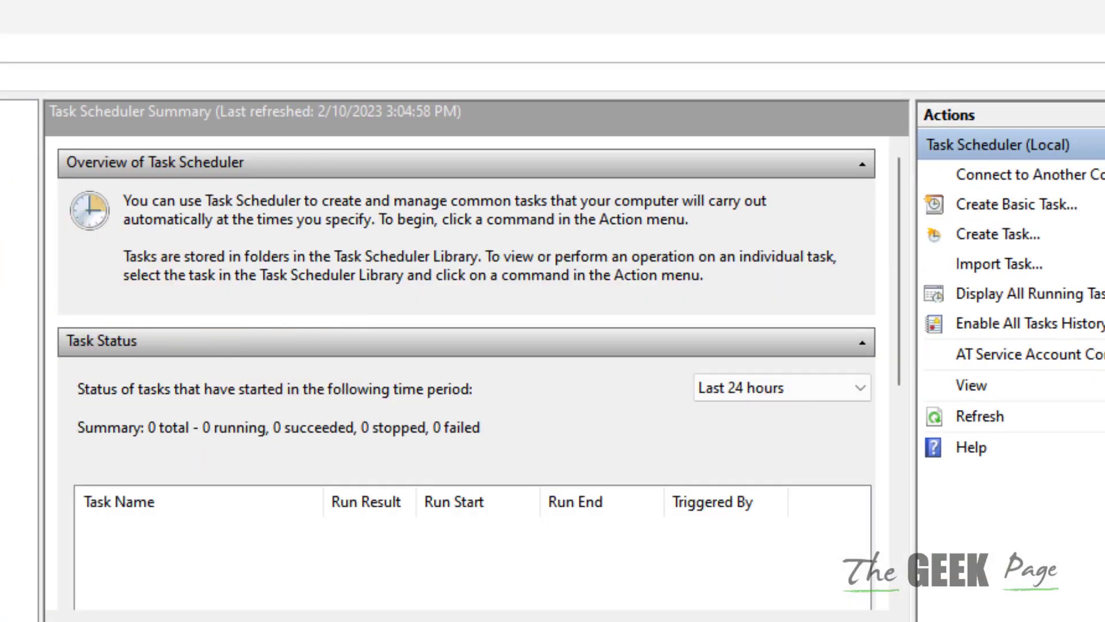
Expand Task Scheduler Library > Microsoft > Windows to reveal the SoftwareProtectionPlatform folder.
left_click(7, 251)
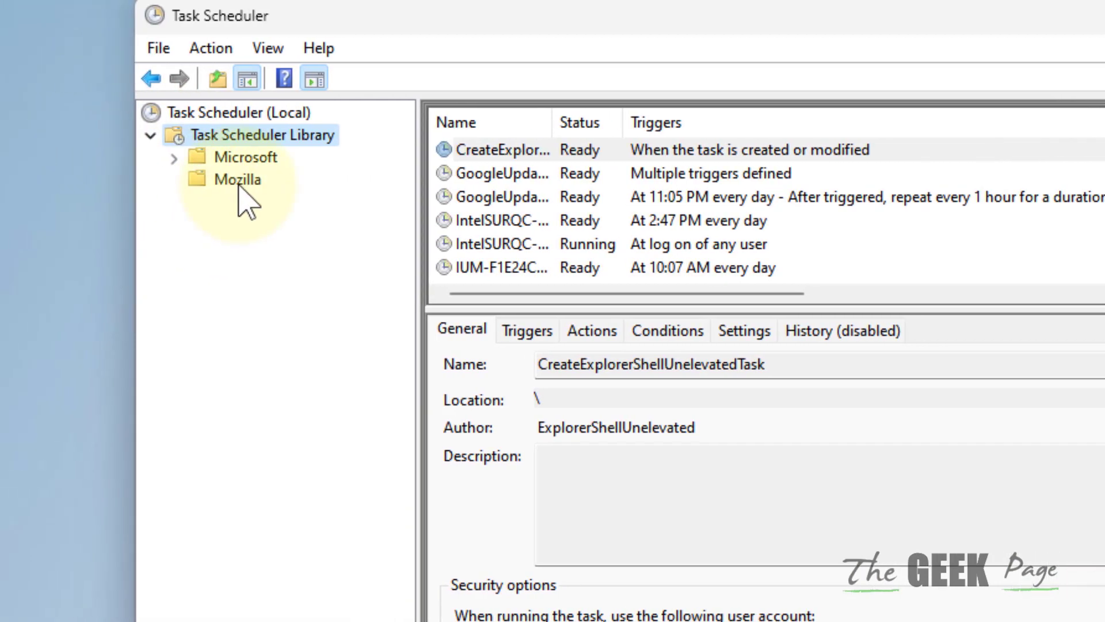
left_click(246, 157)
left_click(173, 157)
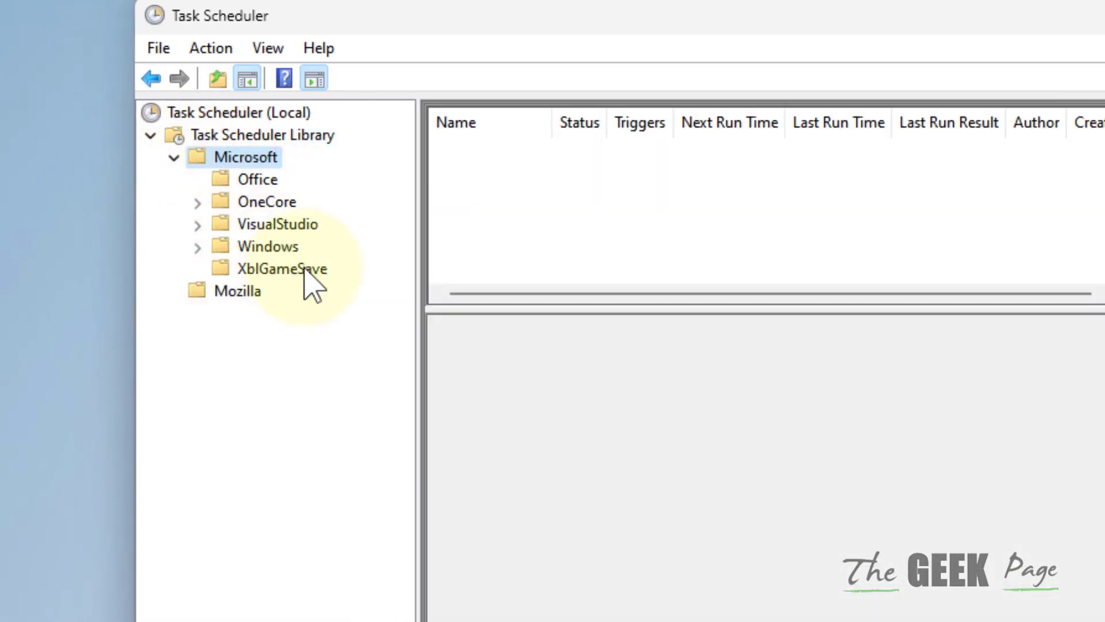
left_click(272, 246)
left_click(197, 246)
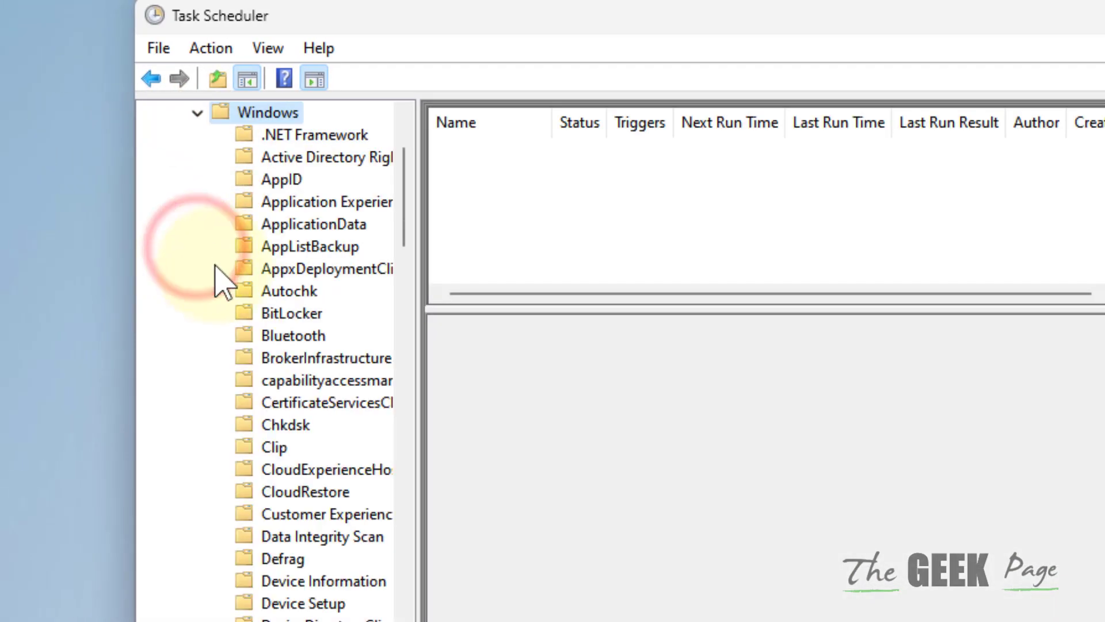
scroll(321, 380, "down", 2)
scroll(327, 398, "down", 3)
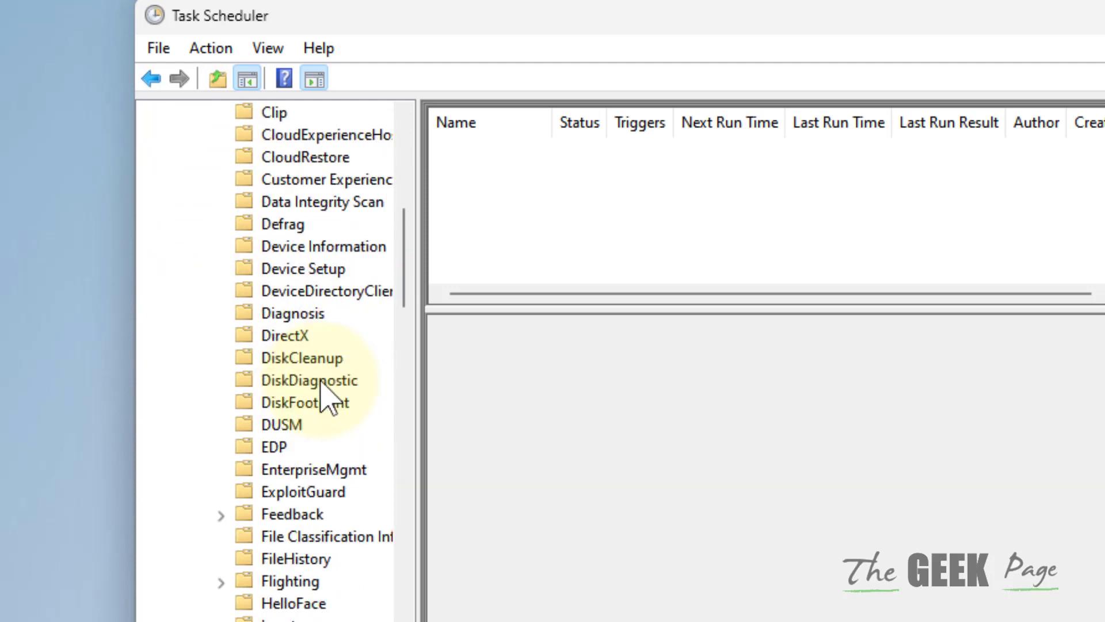
scroll(327, 398, "down", 2)
scroll(326, 399, "down", 3)
scroll(326, 399, "down", 6)
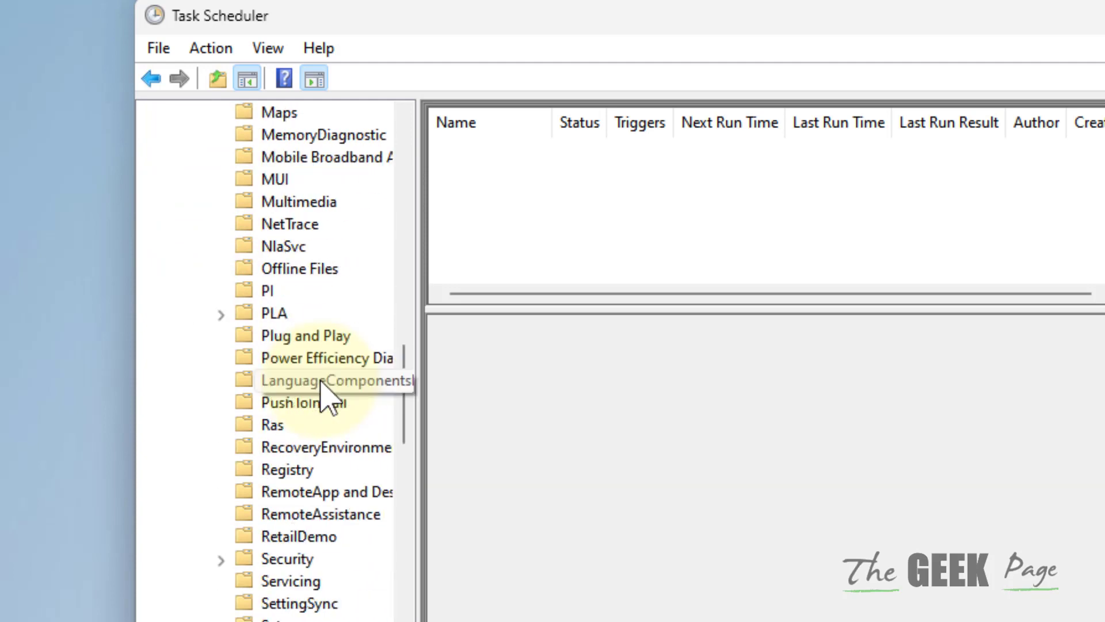
scroll(326, 399, "down", 8)
scroll(327, 398, "up", 2)
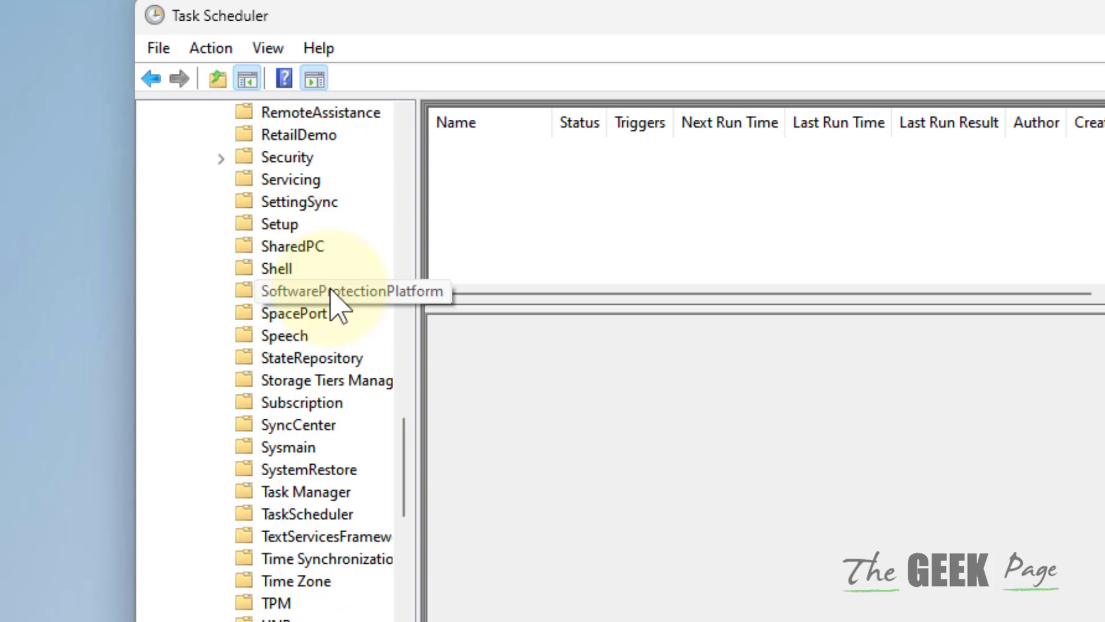
Show SoftwareProtectionPlatform's tasks with wider tree and Name columns, and bring up SvcRestartTask's context menu.
left_click(370, 292)
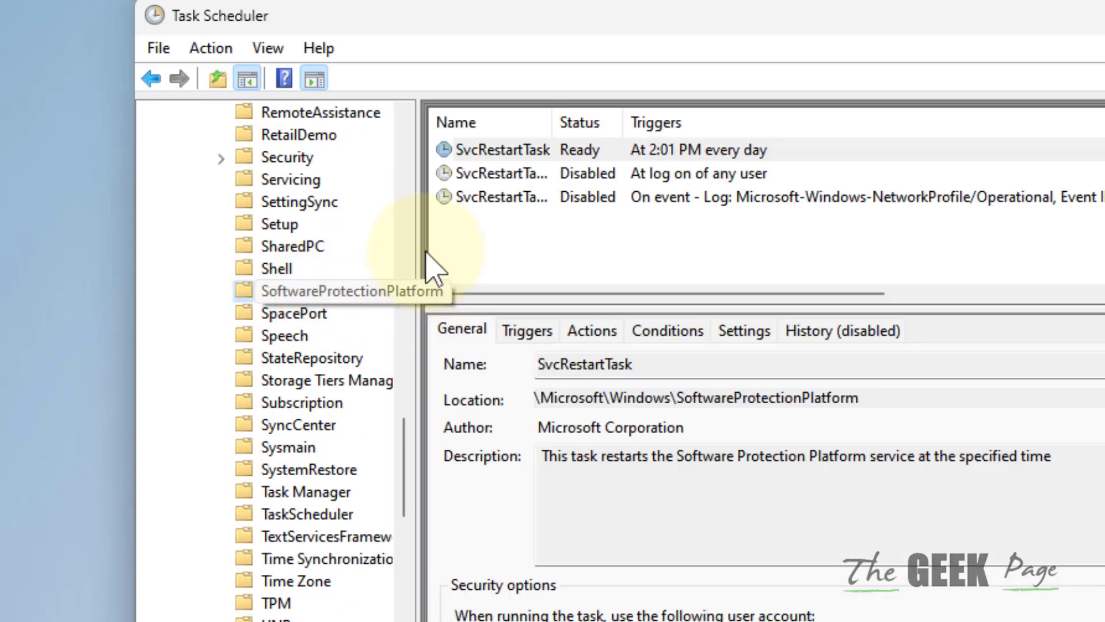
left_click_drag(419, 253, 497, 257)
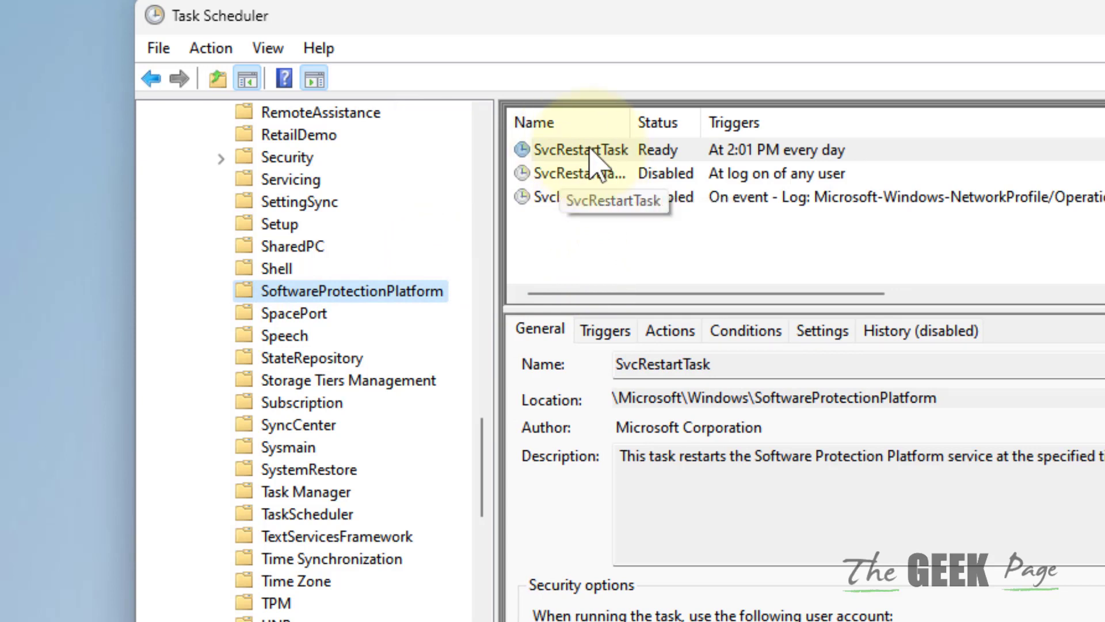
left_click_drag(632, 121, 662, 132)
left_click(643, 150)
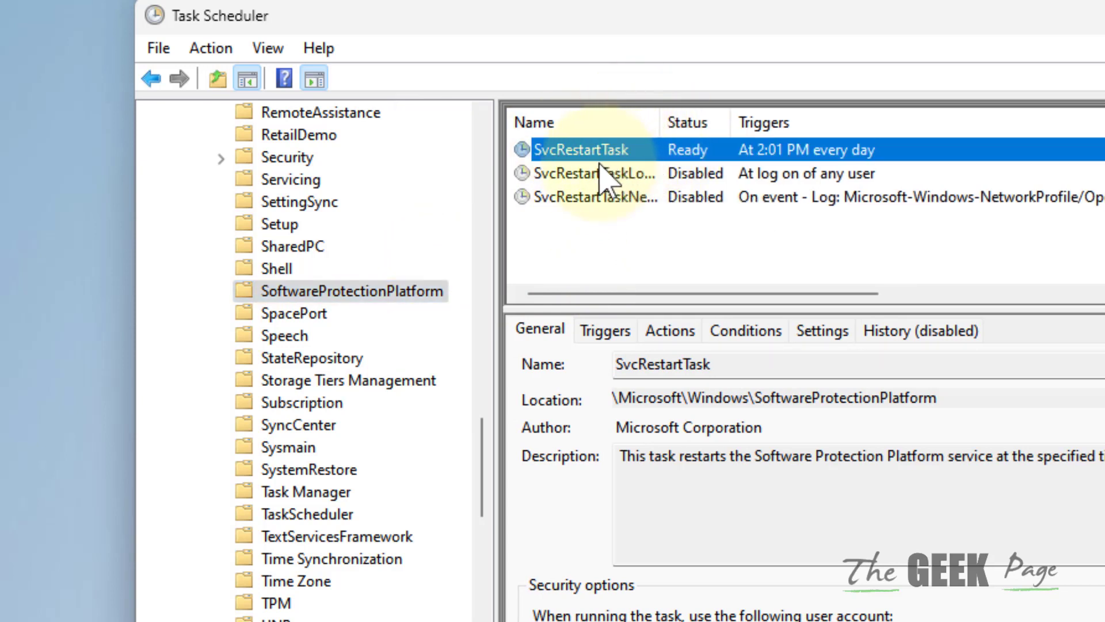
right_click(576, 160)
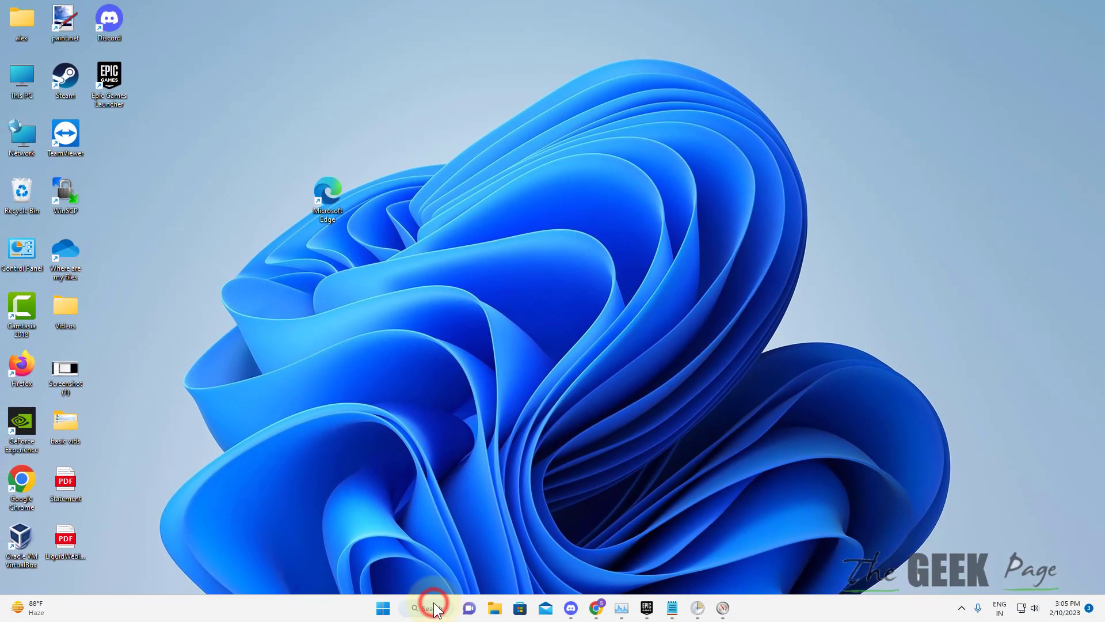
Search 'reg', accept the Registry Editor suggestion, and launch Registry Editor.
left_click(427, 604)
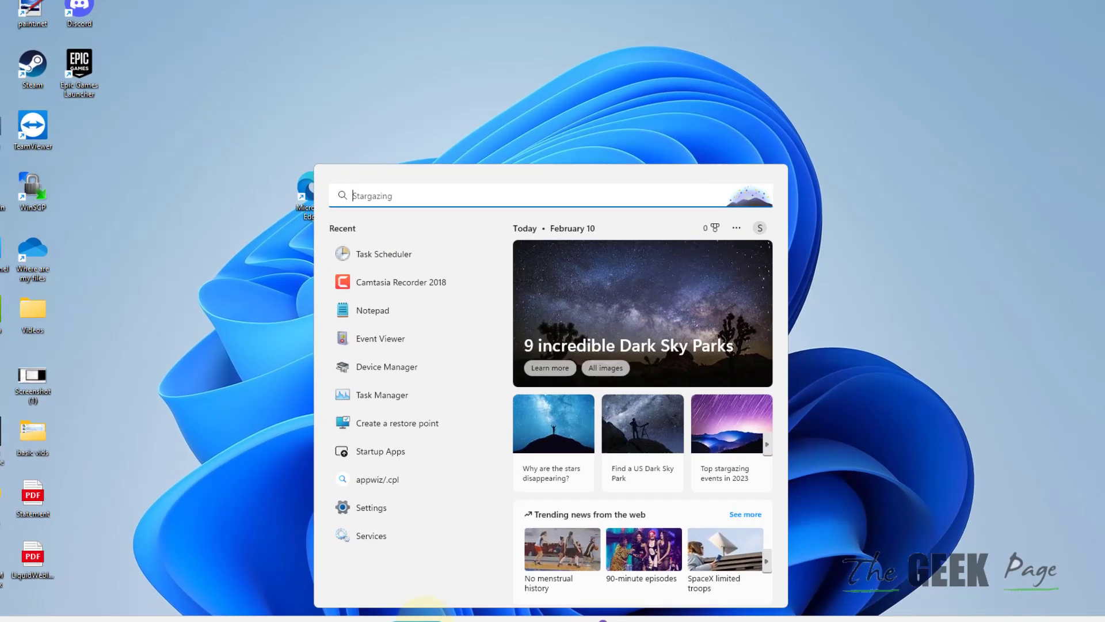
type("re")
type("g")
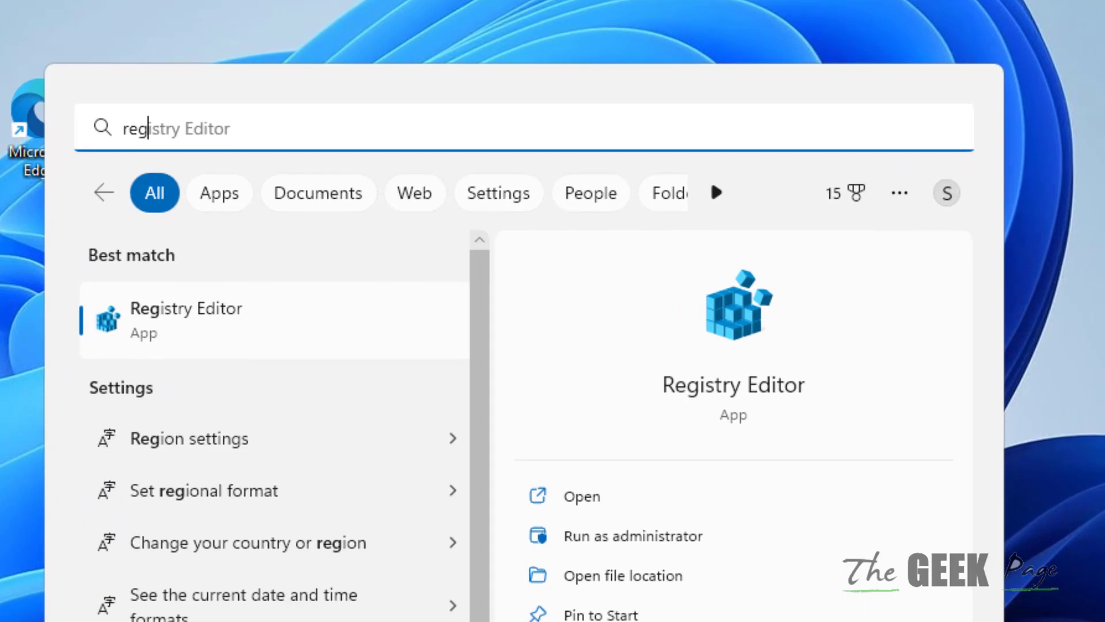
left_click(256, 128)
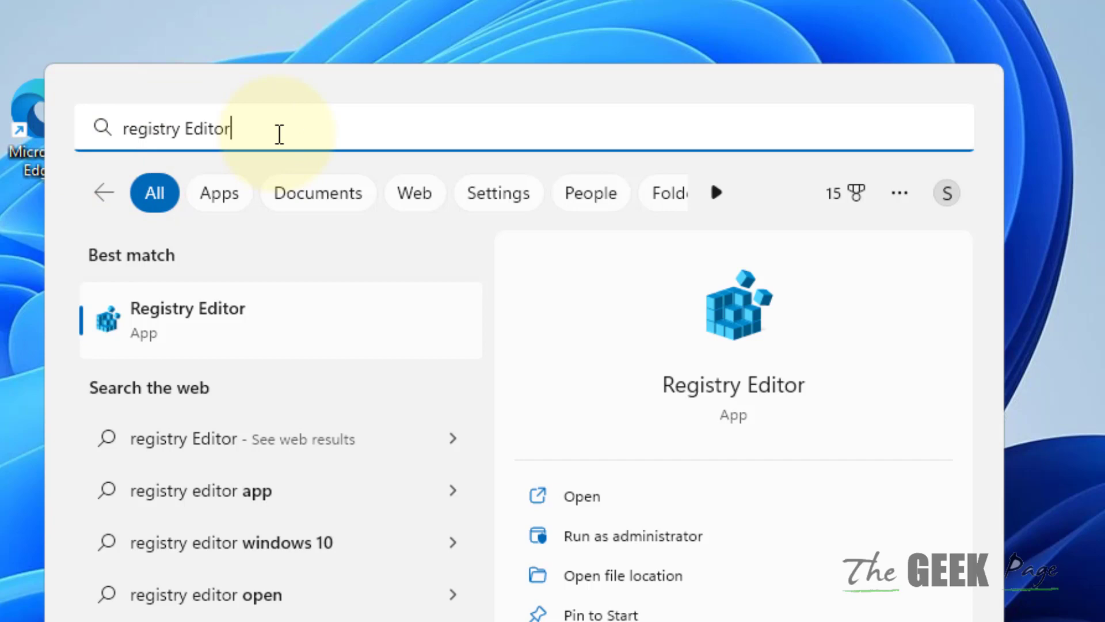
left_click_drag(280, 132, 66, 122)
left_click(185, 326)
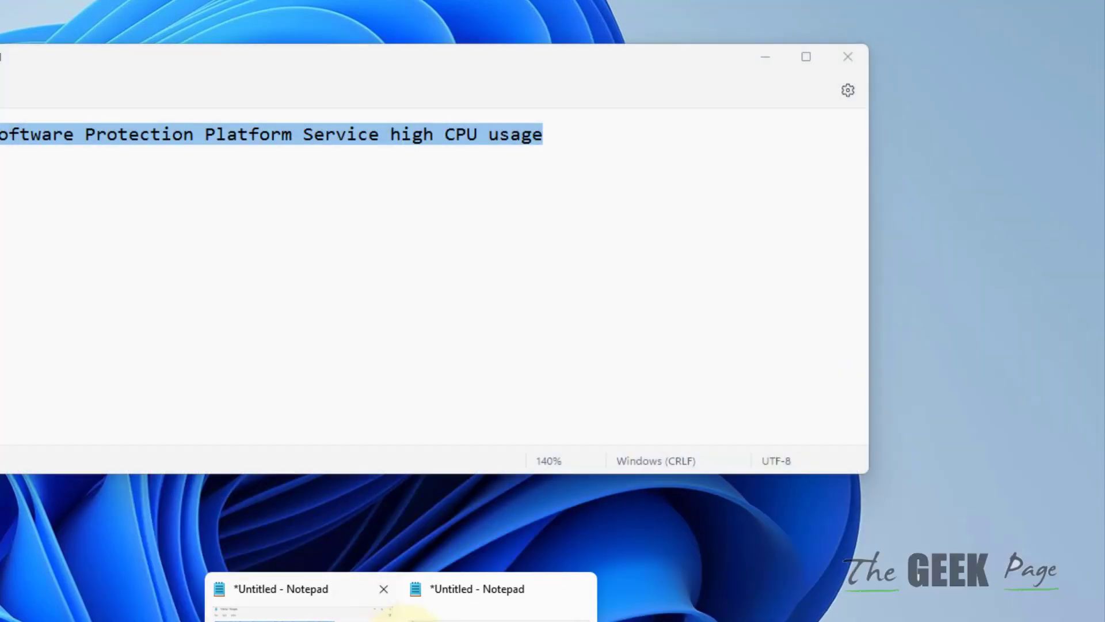
Copy the full sppsvc registry path from the Notepad note, then minimize Notepad.
left_click(444, 609)
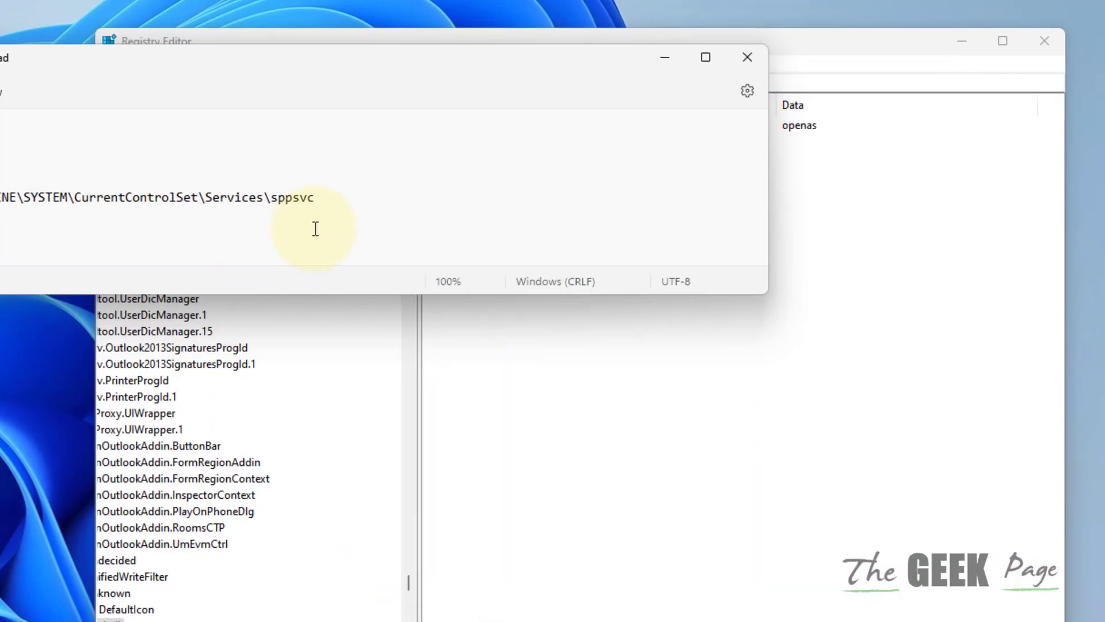
scroll(537, 221, "up", 2, "ctrl")
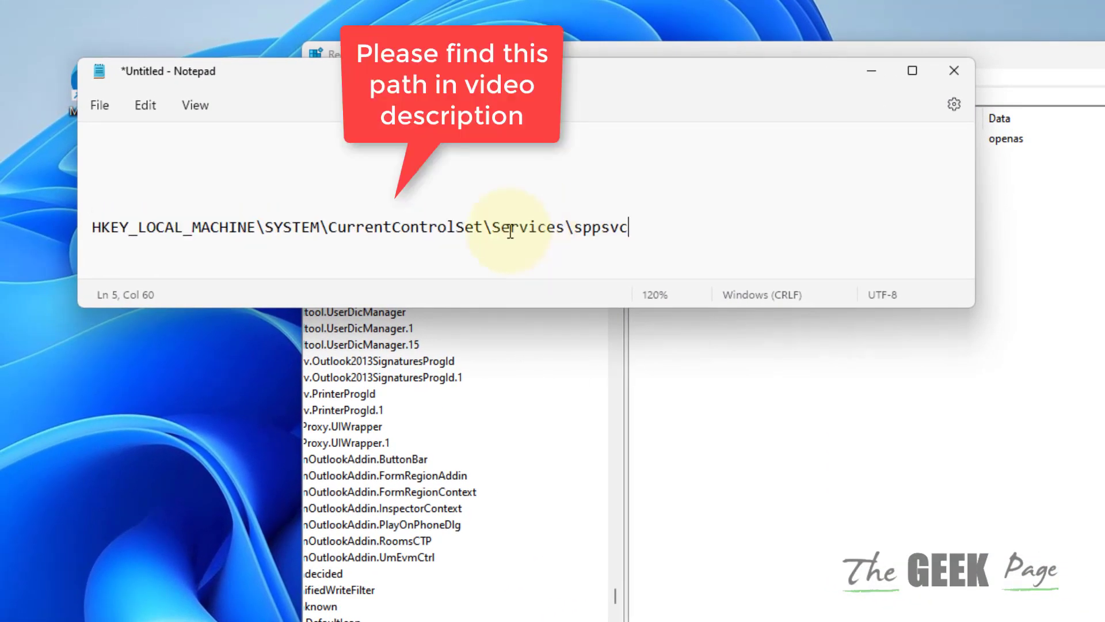
left_click_drag(657, 228, 100, 235)
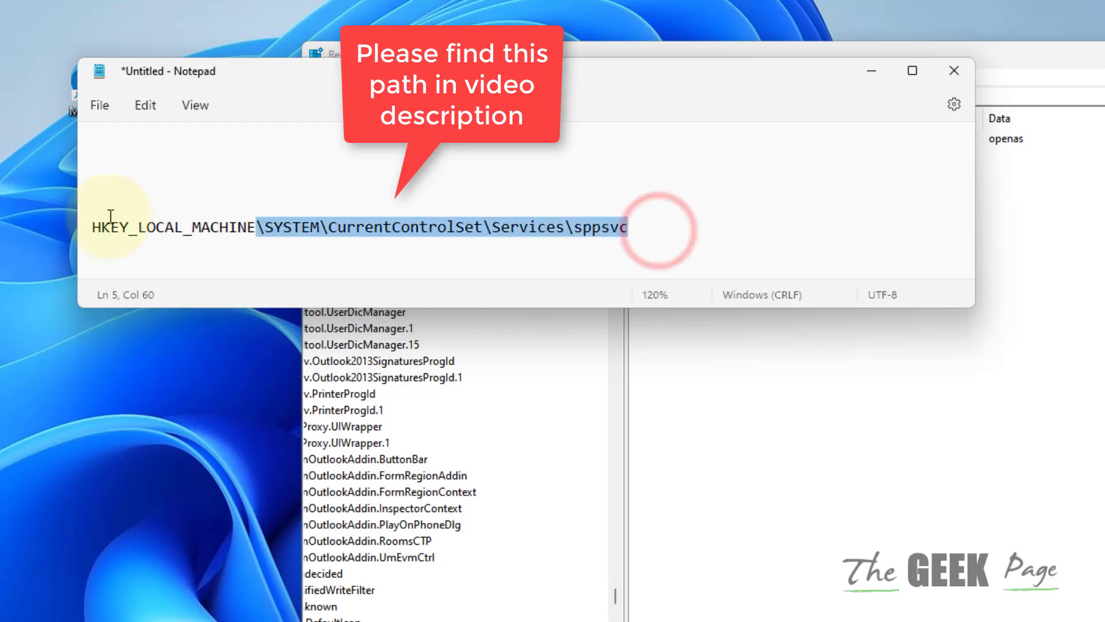
right_click(158, 239)
left_click(251, 322)
left_click(864, 73)
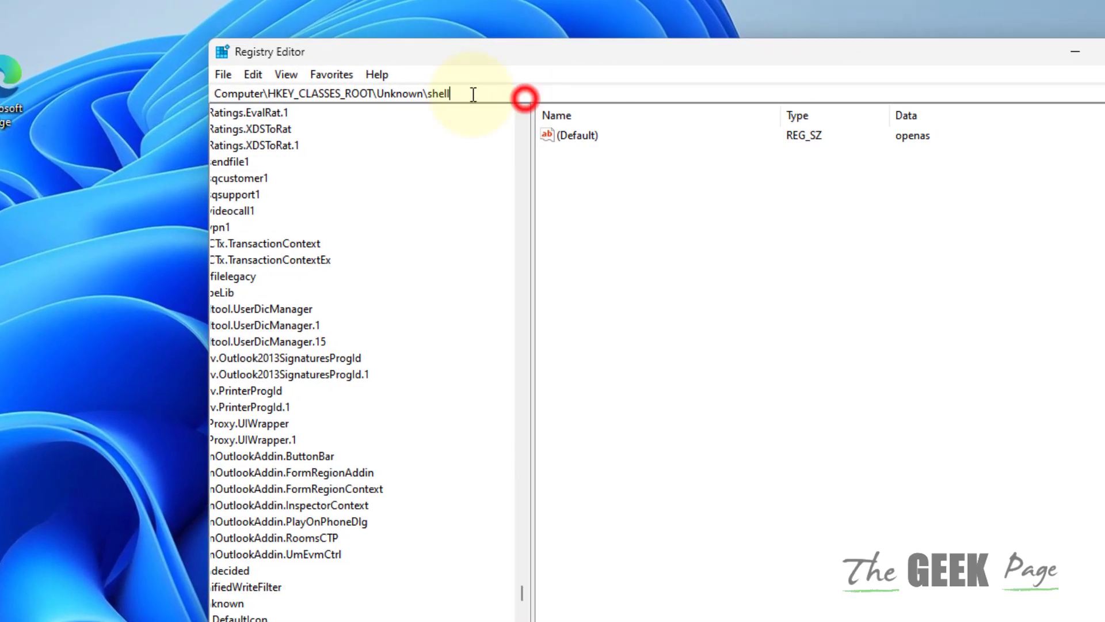
Go to the copied sppsvc key path and edit its Start value from 2 to 4.
left_click(346, 101)
key("ctrl+v")
key("Return")
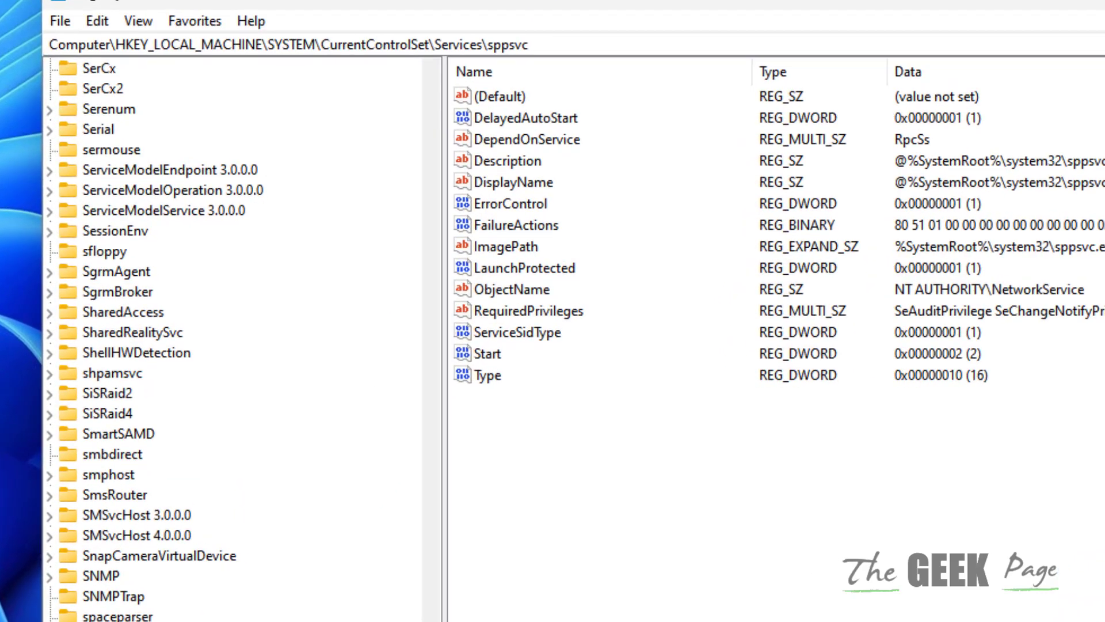
scroll(228, 341, "down", 5)
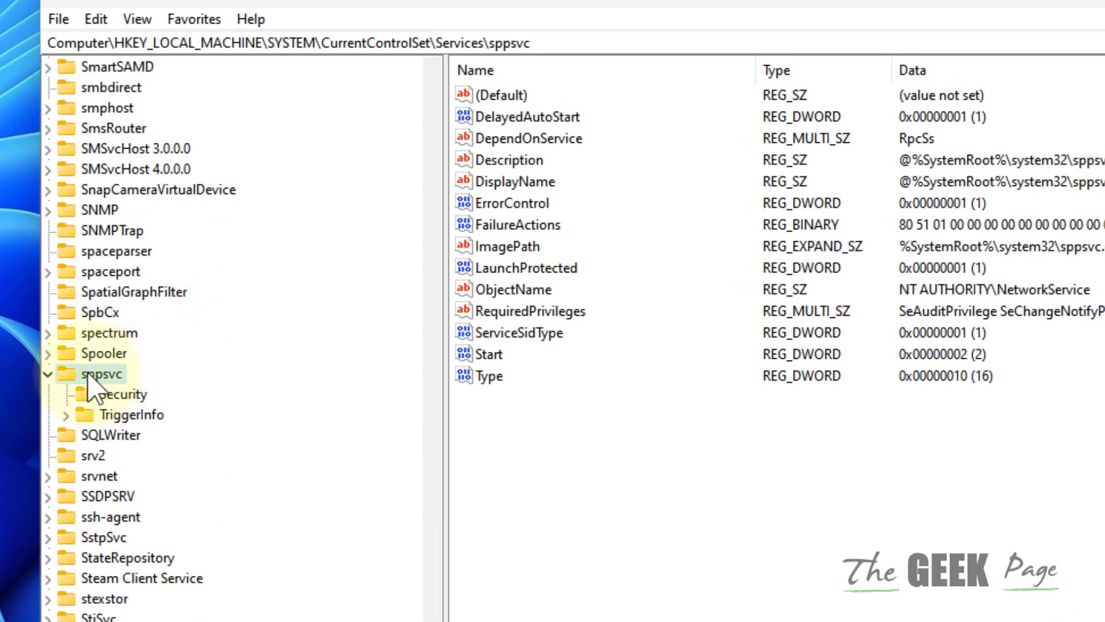
left_click(495, 360)
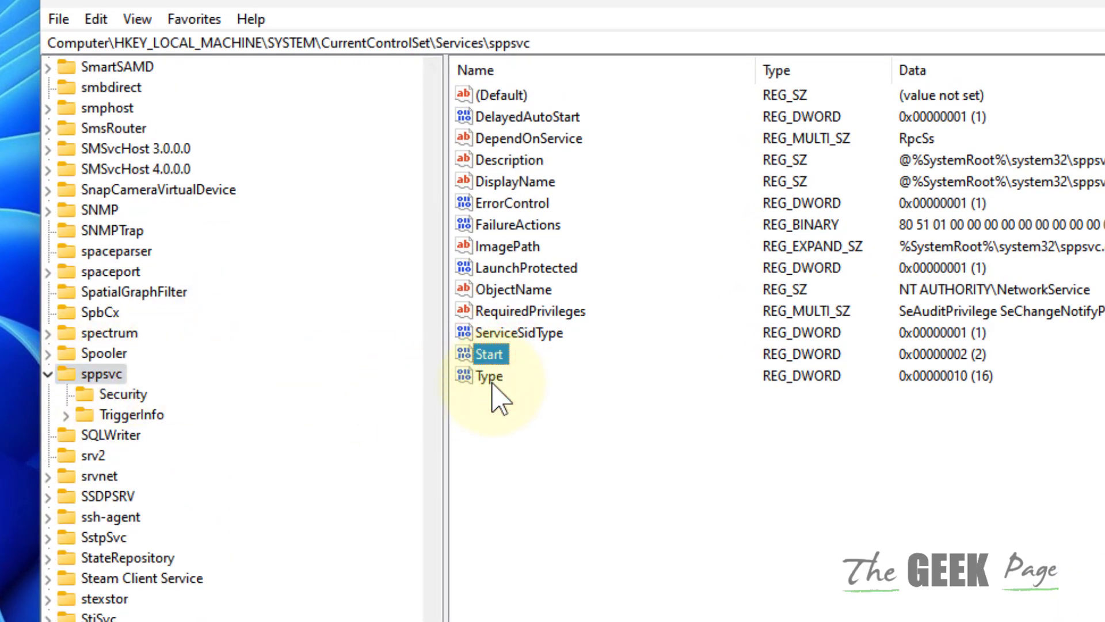
double_click(488, 357)
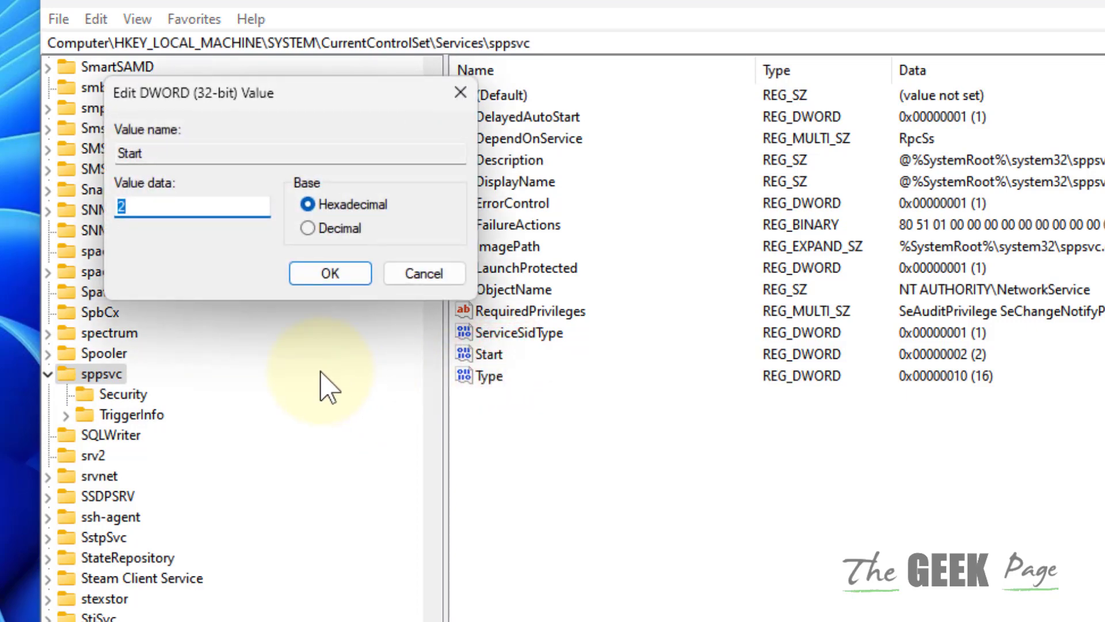
type("4")
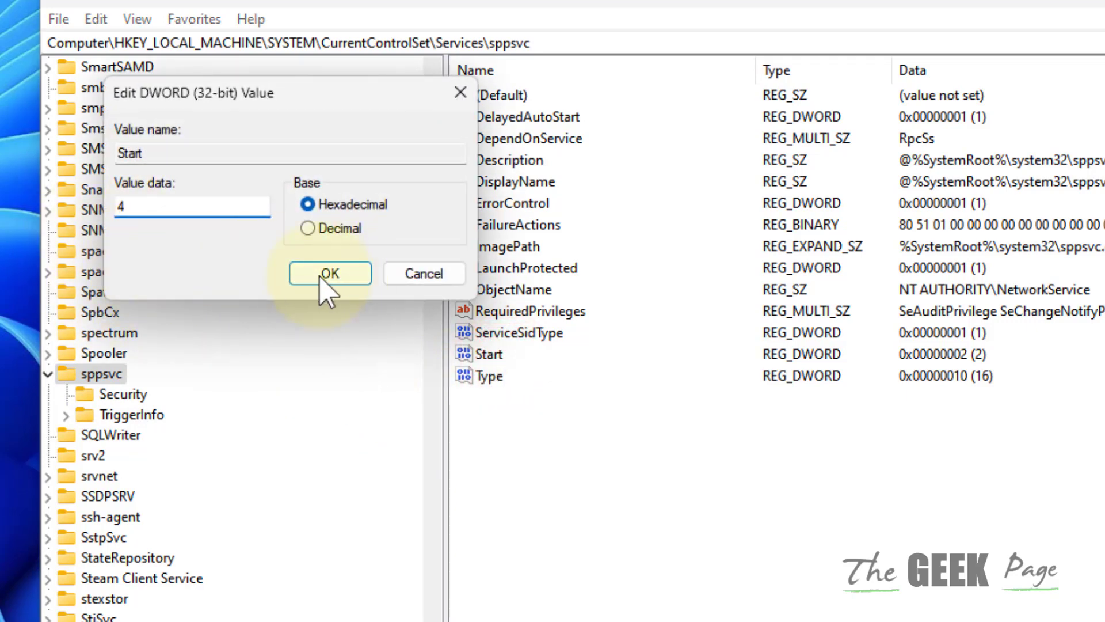